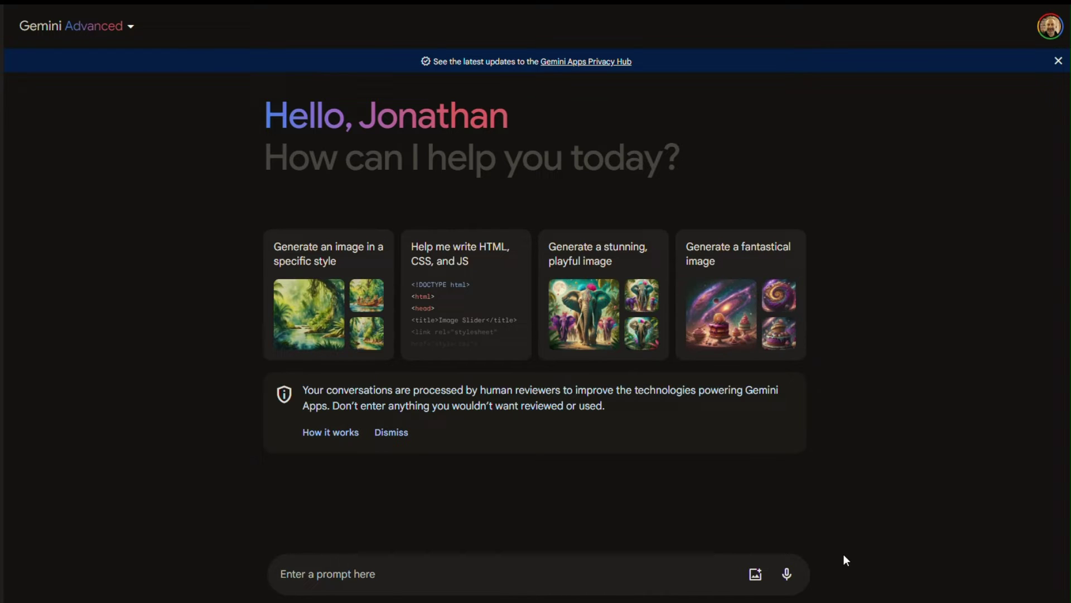
# Step: Attach the 'GE Total Revenue' image from the Desktop to the Gemini prompt
pyautogui.click(755, 573)
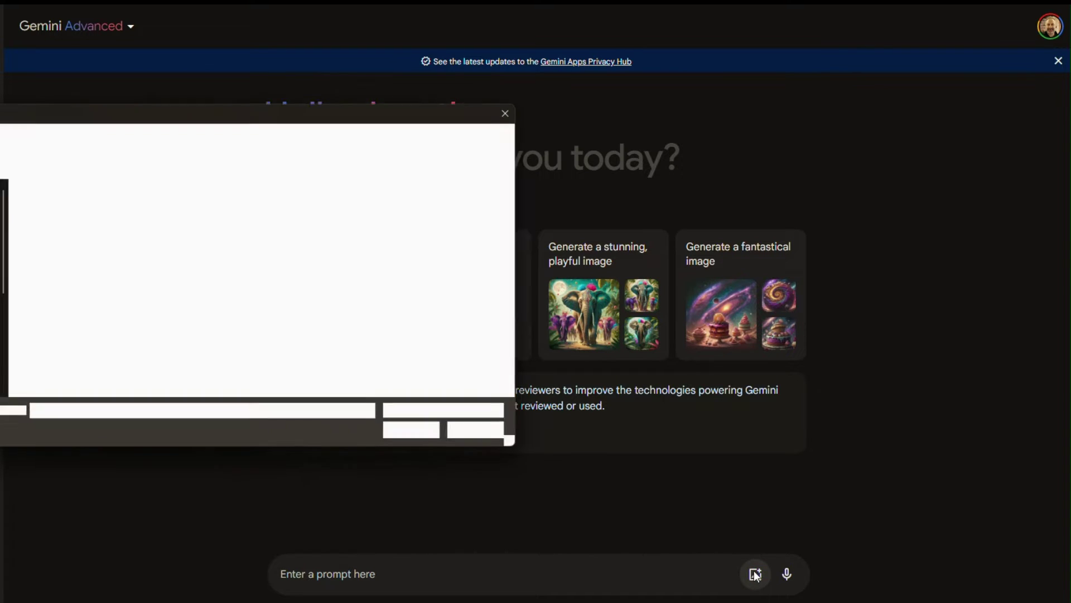
pyautogui.click(191, 236)
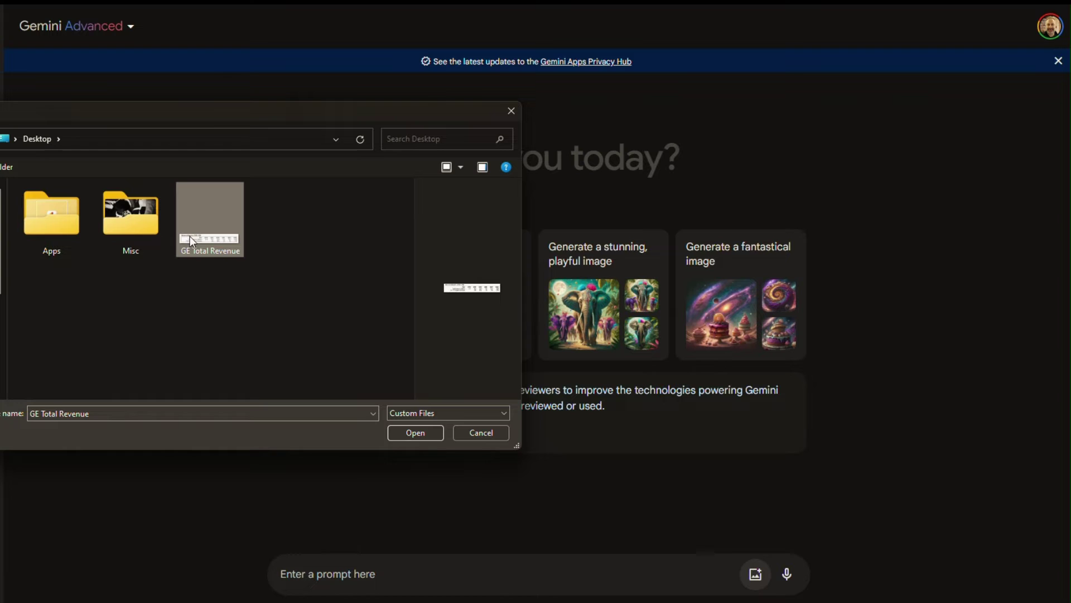
pyautogui.click(414, 435)
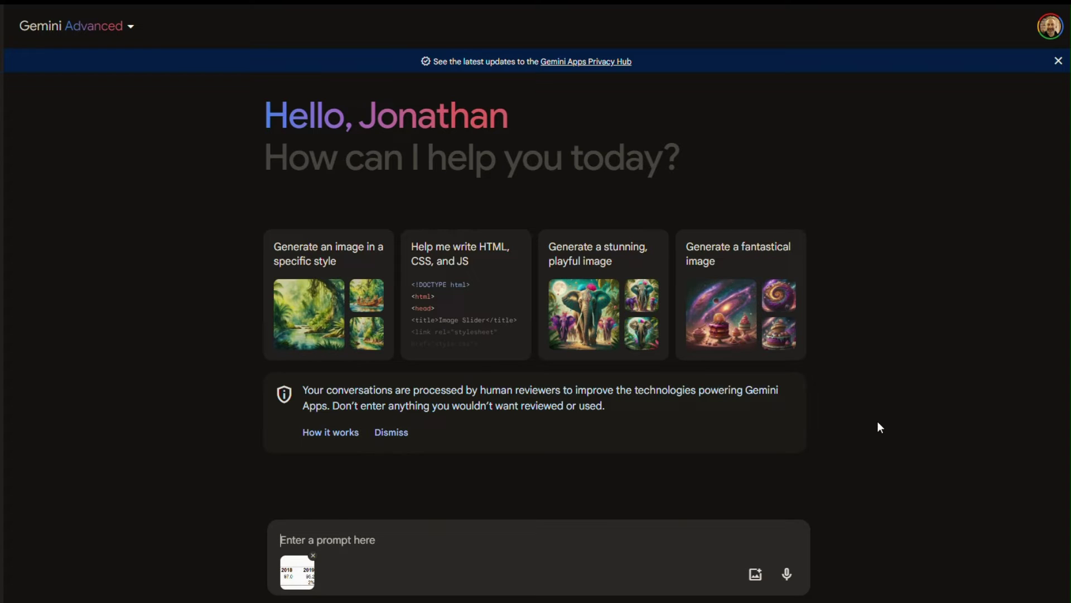
pyautogui.write('Plea')
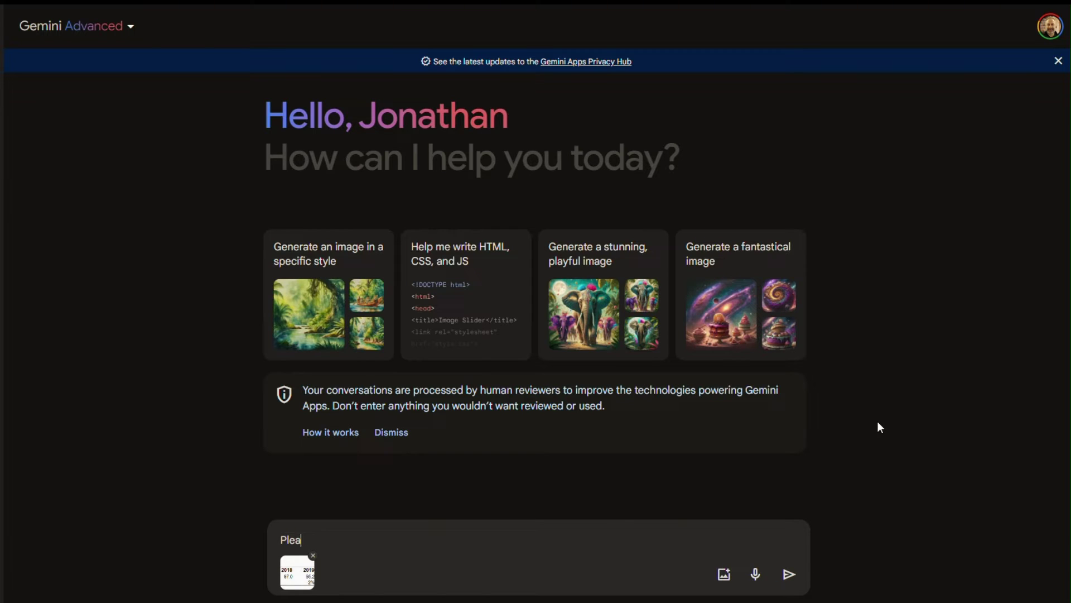
pyautogui.write('se create')
pyautogui.write(' a table ')
pyautogui.write('from this')
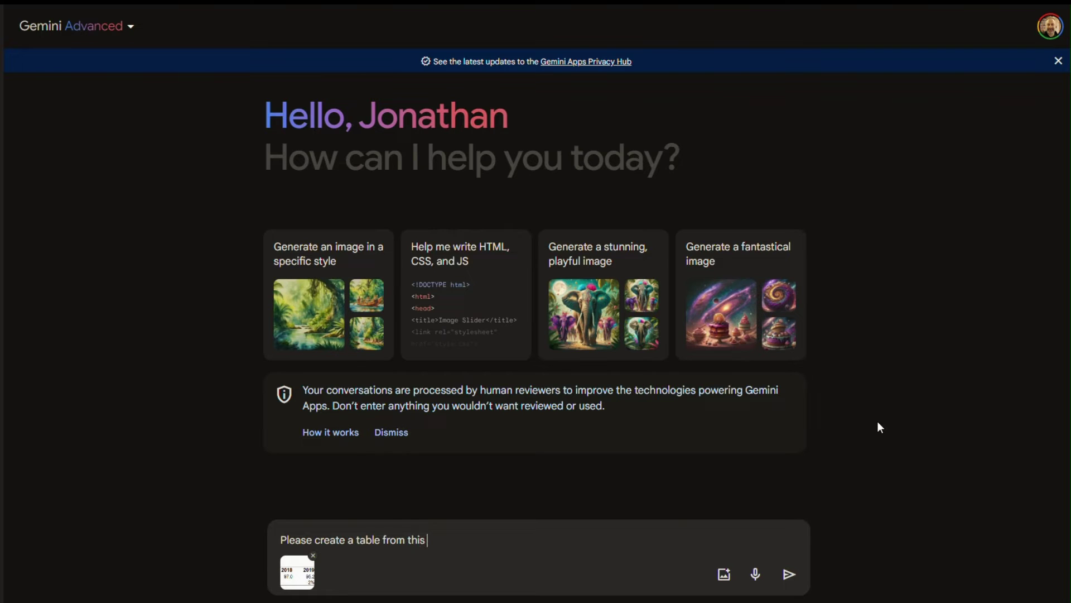
pyautogui.write(' image')
pyautogui.write('. ')
pyautogui.write('Name')
pyautogui.write(' the tabl')
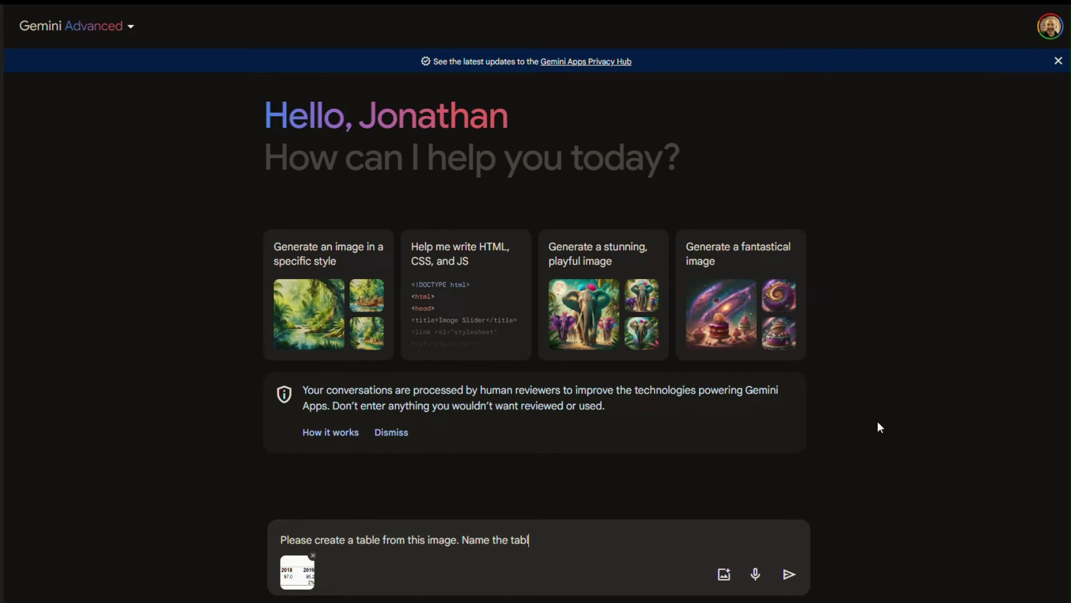
pyautogui.write('e "')
pyautogui.write('Tota')
pyautogui.write('l G')
pyautogui.write('E Revenue')
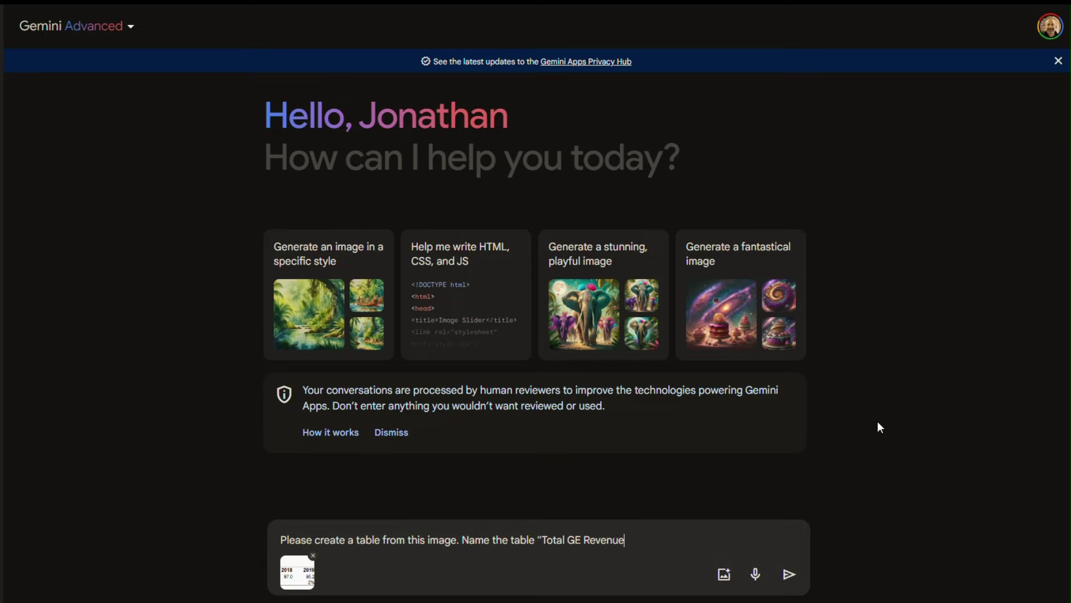
pyautogui.write('"')
pyautogui.write('. ')
pyautogui.write('Exp')
pyautogui.write('ort ')
pyautogui.write('the table to ')
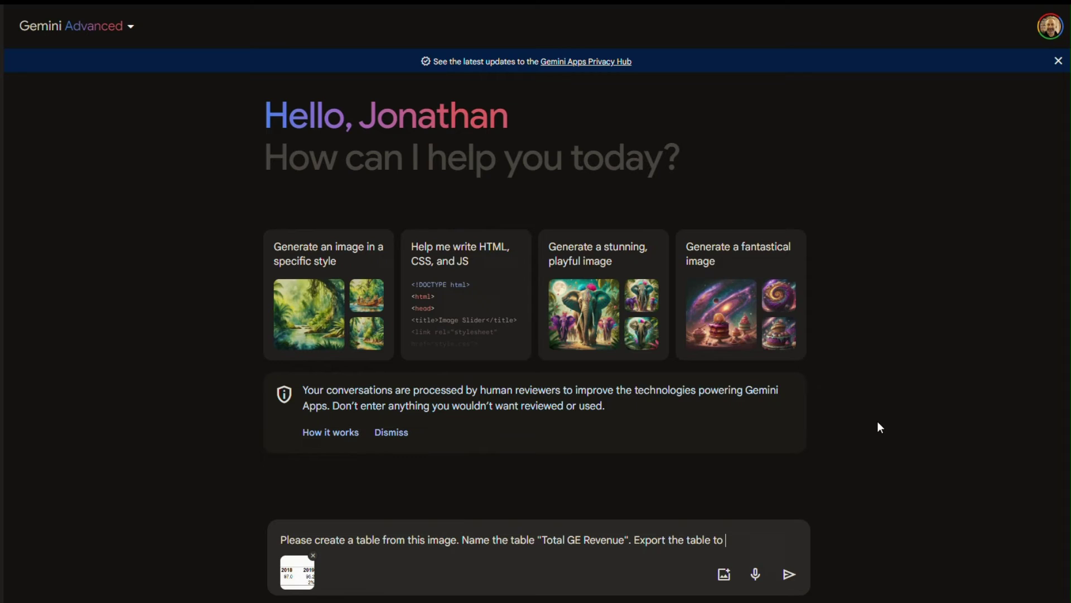
pyautogui.write('Shee')
pyautogui.write('ts.')
# Step: Submit the image prompt and export the returned Total GE Revenue table to Sheets
pyautogui.click(789, 574)
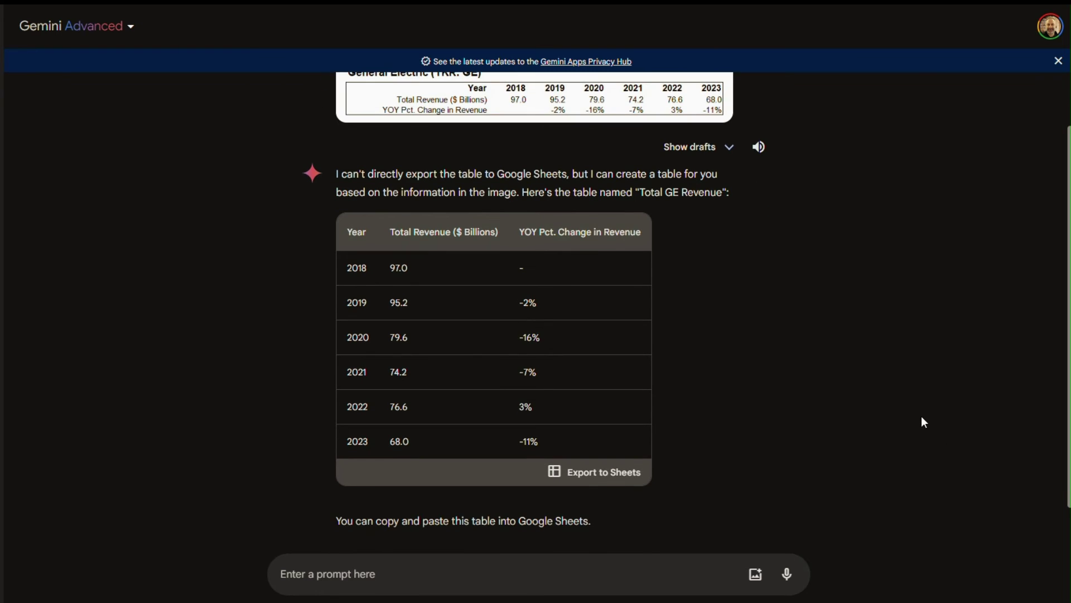
pyautogui.click(626, 473)
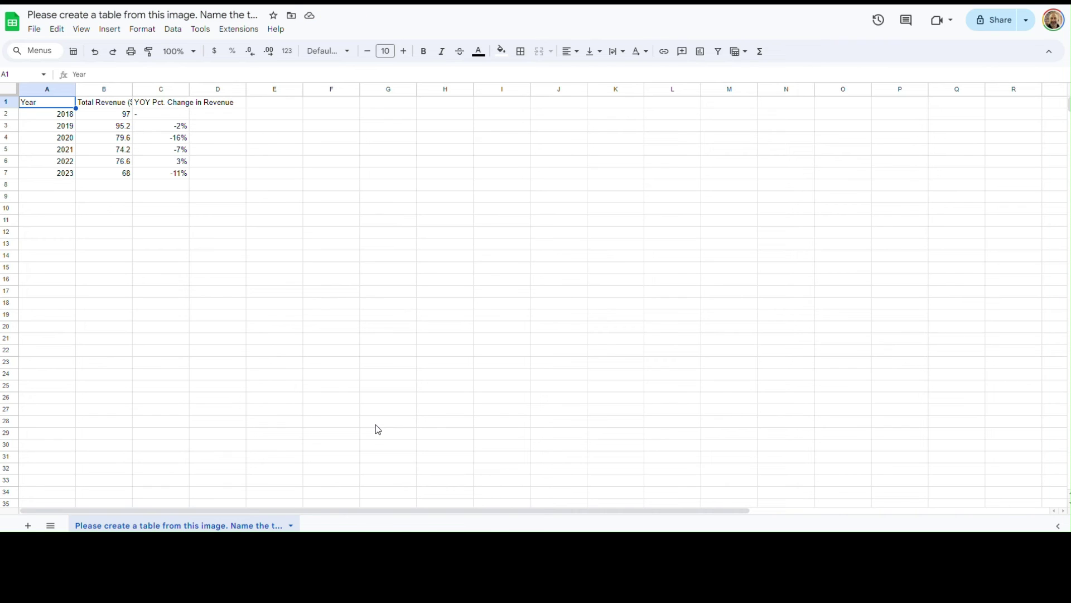
# Step: Auto-fit columns B (Total Revenue) and C (YOY Pct. Change), then deselect the table
pyautogui.doubleClick(132, 89)
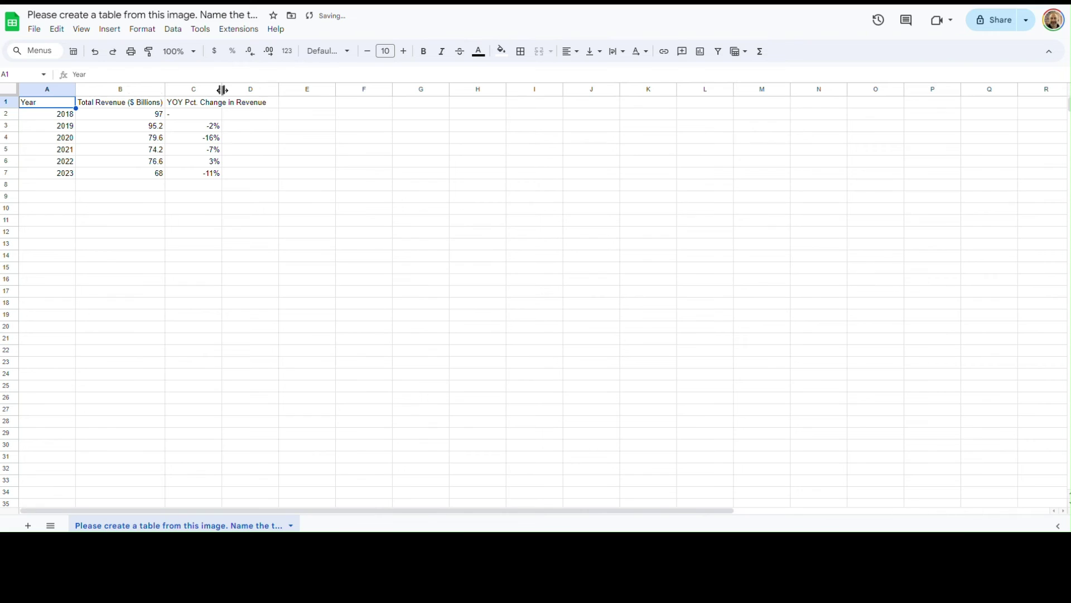
pyautogui.doubleClick(221, 88)
pyautogui.click(559, 316)
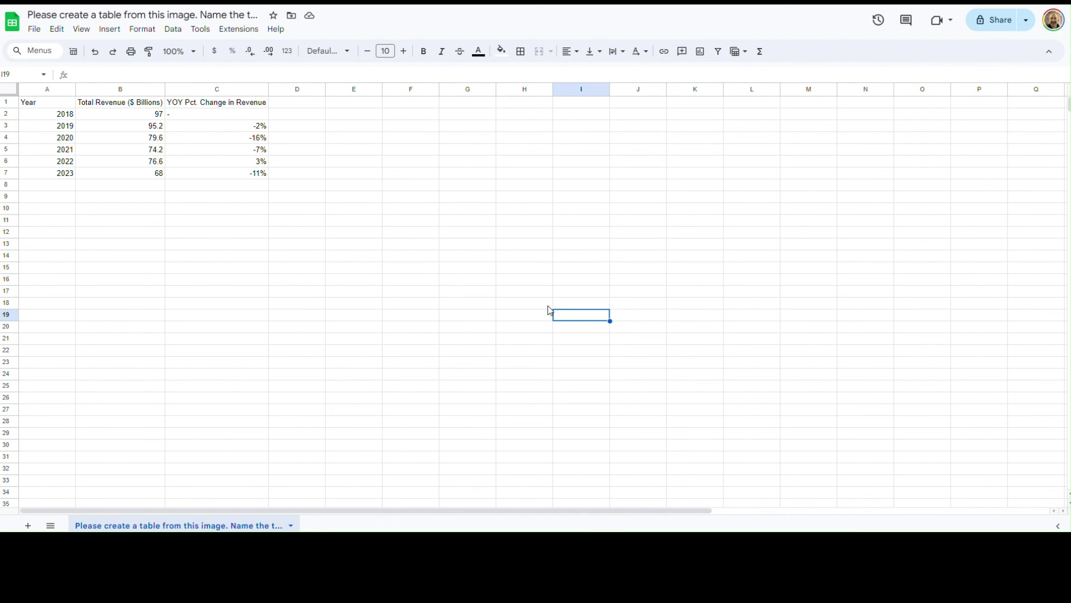
# Step: Replace the long prompt-based spreadsheet title with 'GE Total Revenue', correcting the typo
pyautogui.click(235, 15)
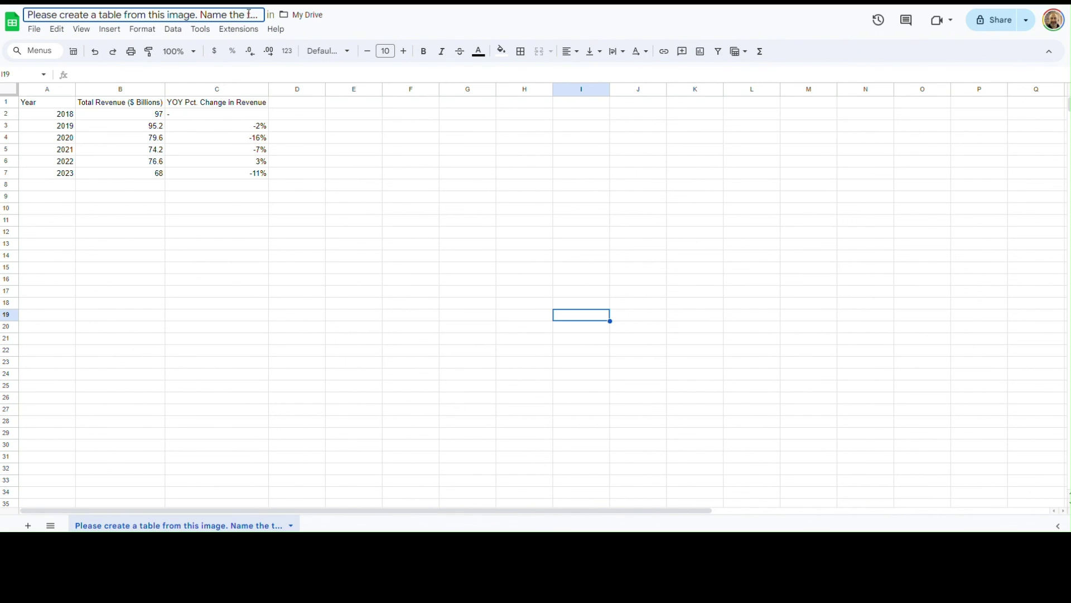
pyautogui.moveTo(248, 14); pyautogui.dragTo(23, 8)
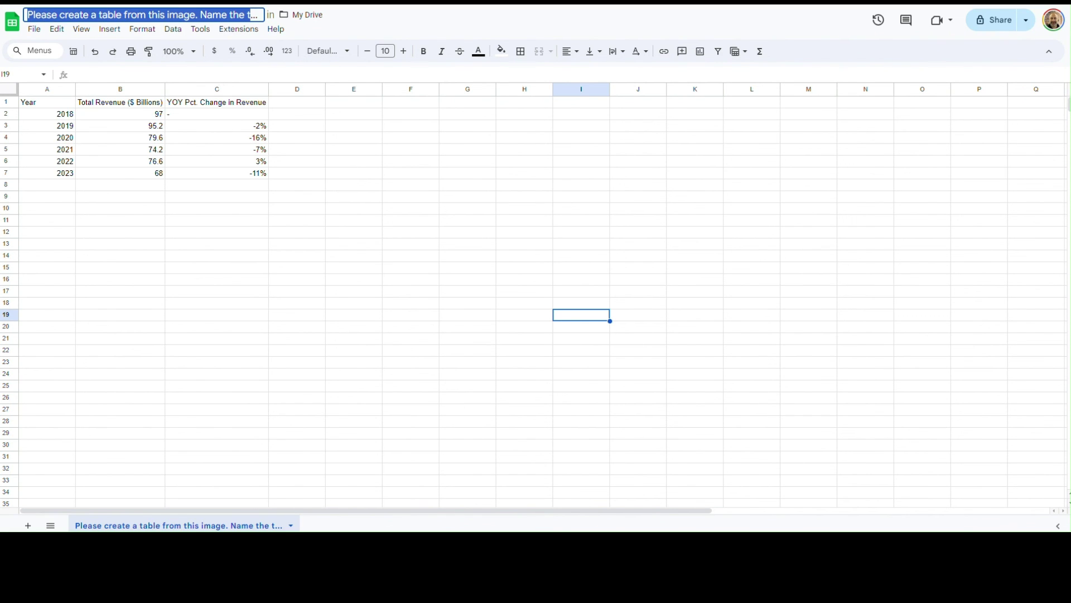
pyautogui.write('GE Total ')
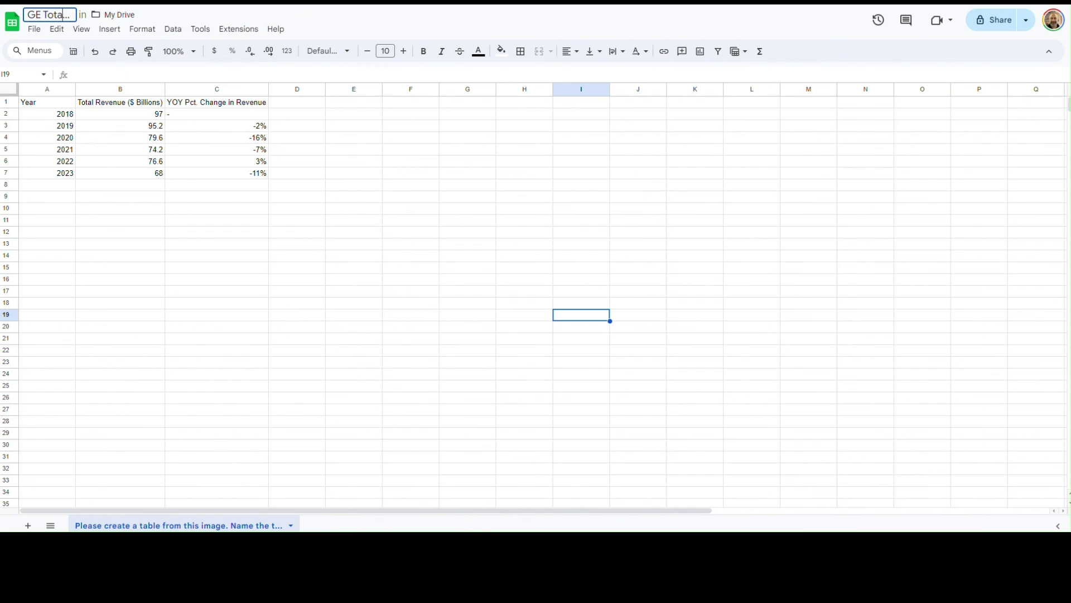
pyautogui.write('Reveu')
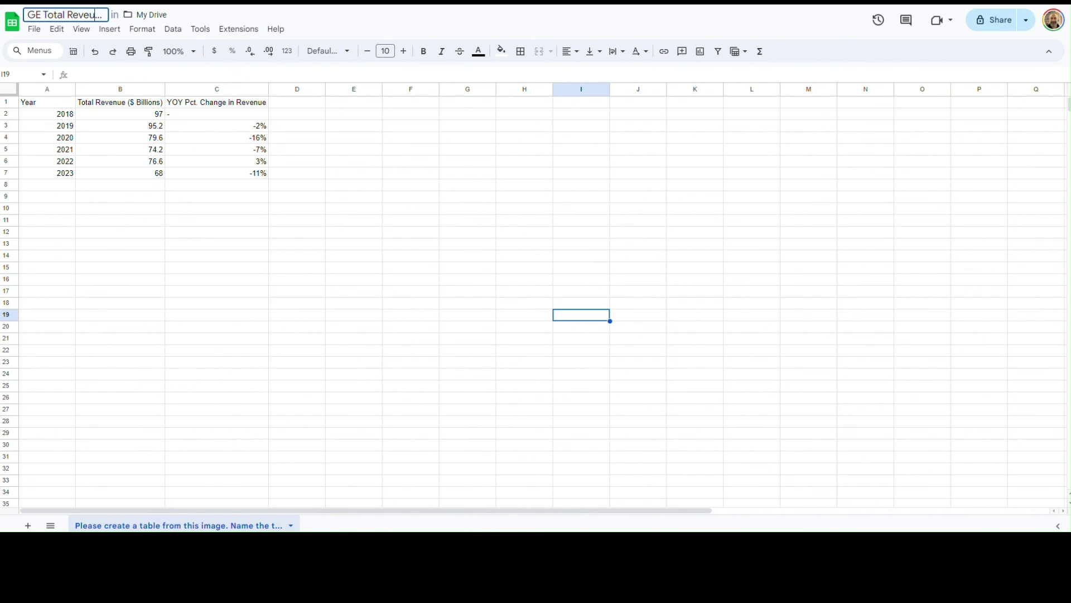
pyautogui.write('e')
pyautogui.press('BackSpace')
pyautogui.press('BackSpace')
pyautogui.press('BackSpace')
pyautogui.press('BackSpace')
pyautogui.press('BackSpace')
pyautogui.press('BackSpace')
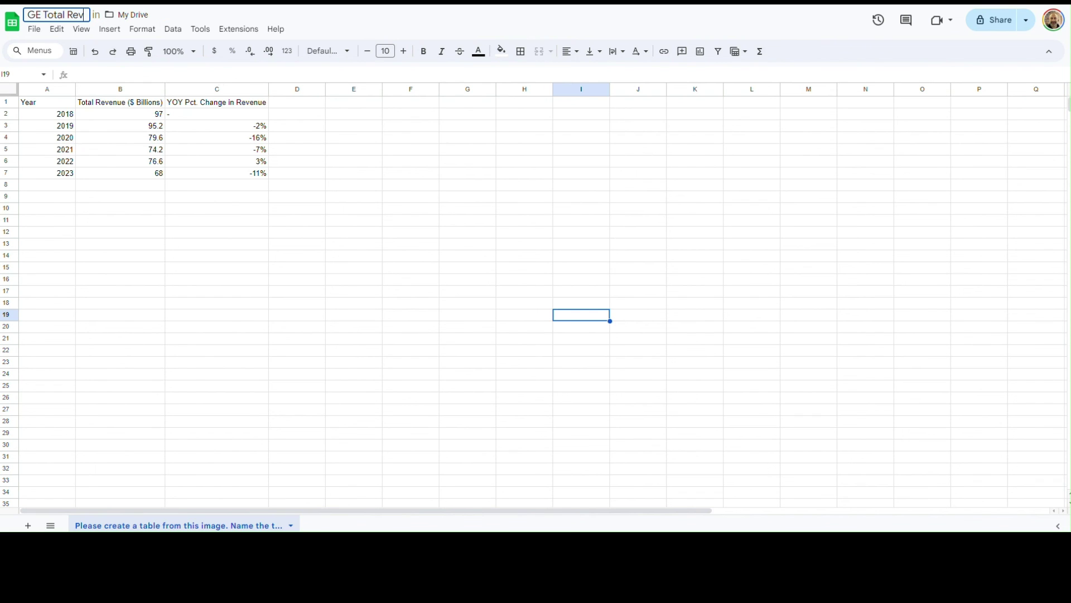
pyautogui.write('enue')
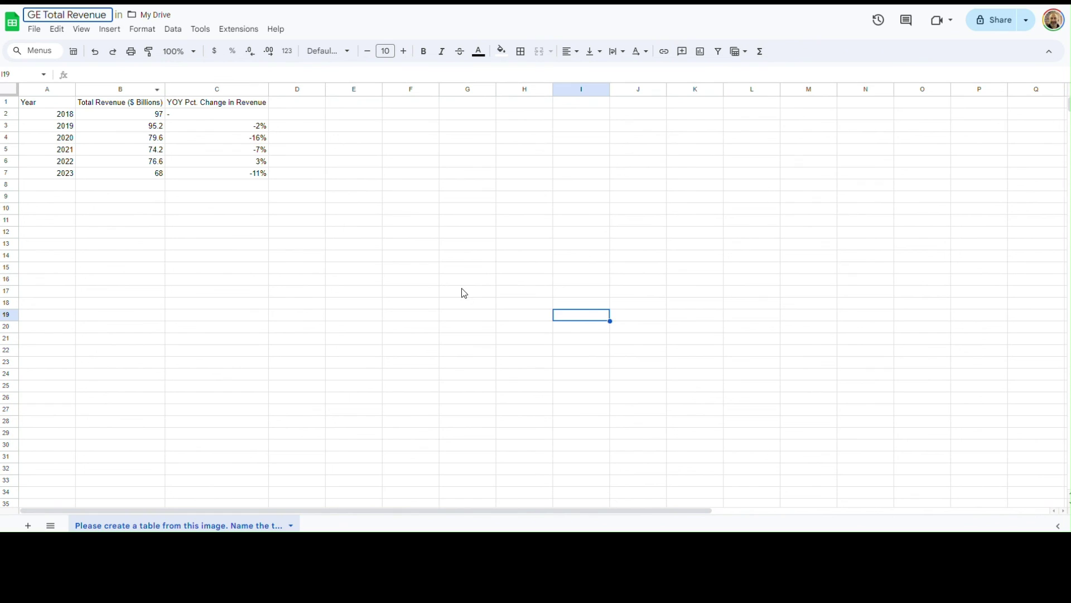
pyautogui.click(479, 310)
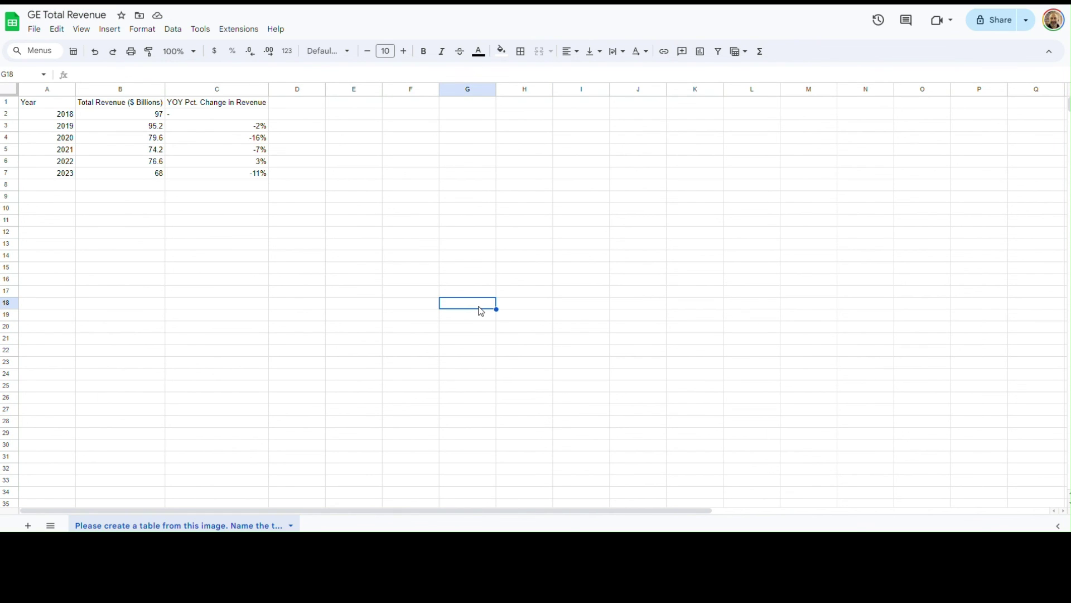